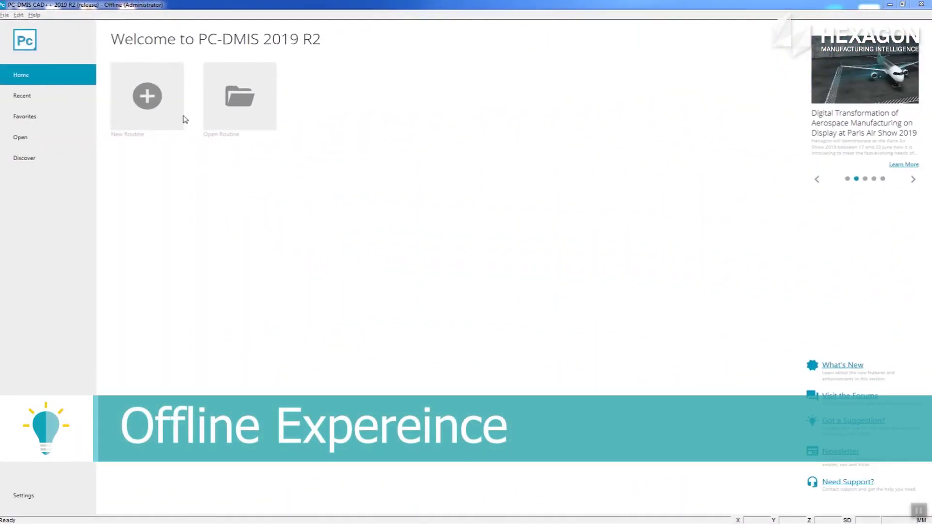
Tick Ring Light 3x4 140 Ø in Machine Interface Setup's illumination lamps and confirm.
{"action": "left_click", "coordinate": [18, 15]}
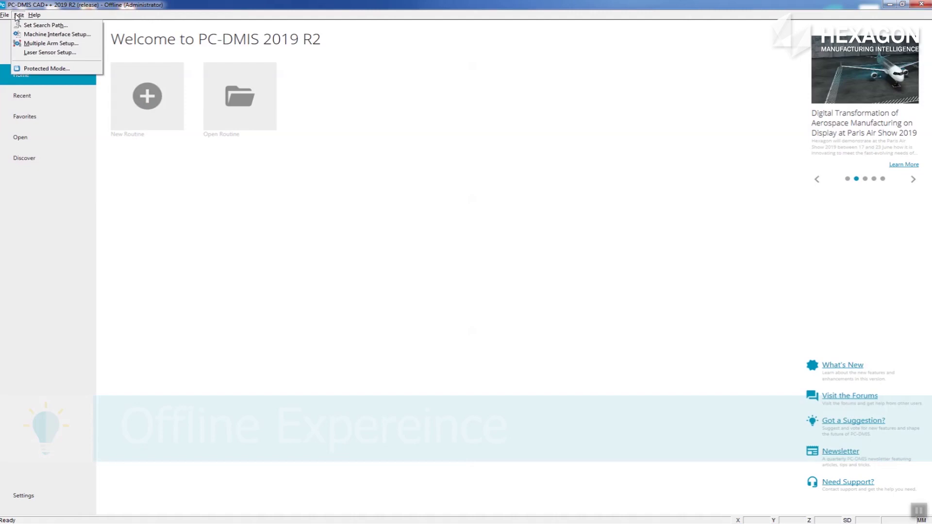
{"action": "left_click", "coordinate": [28, 35]}
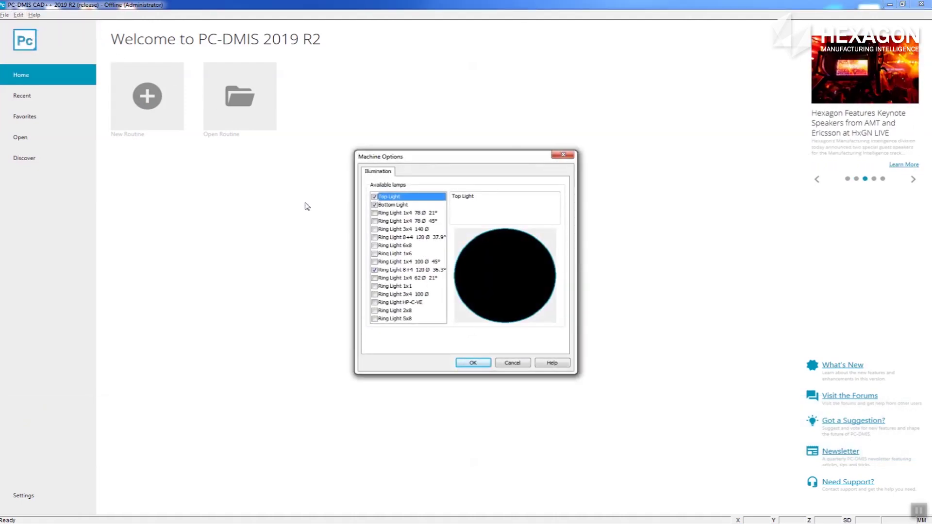
{"action": "left_click", "coordinate": [375, 230]}
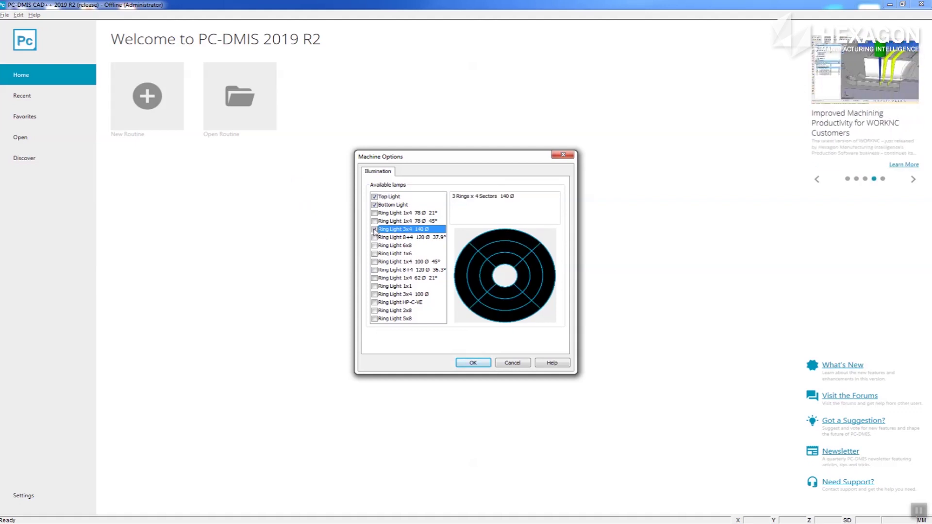
{"action": "left_click", "coordinate": [375, 230]}
{"action": "left_click", "coordinate": [474, 363]}
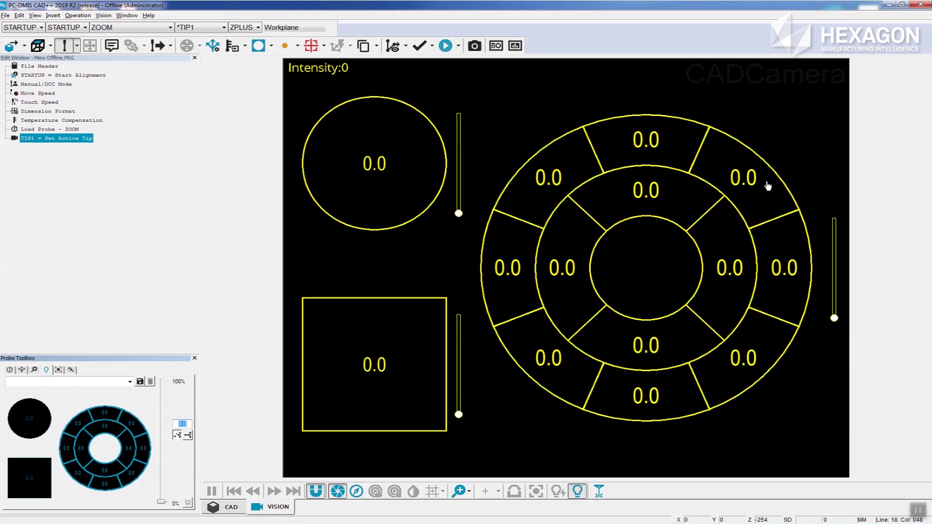
Select the upper-right, right and lower-right outer ring sectors and set their intensity to 100.0.
{"action": "left_click", "coordinate": [759, 188]}
{"action": "left_click", "coordinate": [777, 271]}
{"action": "left_click", "coordinate": [764, 345]}
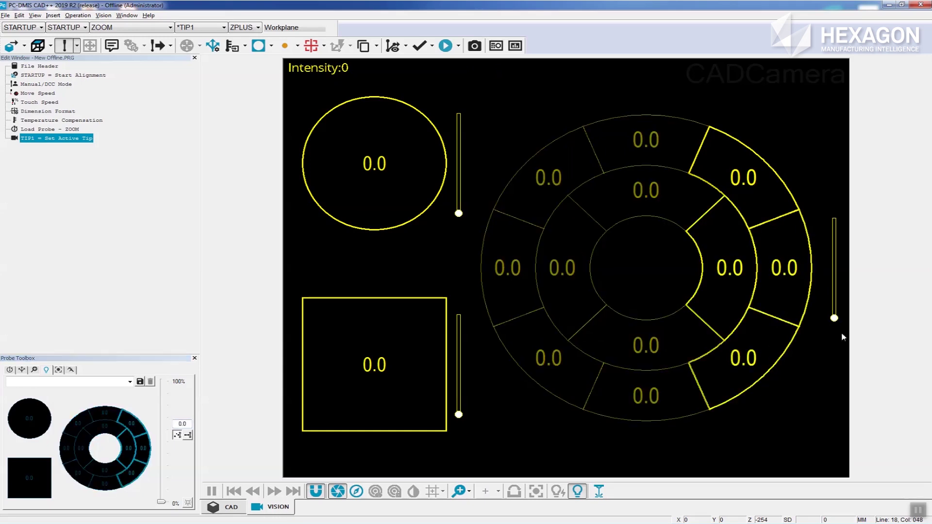
{"action": "left_click", "coordinate": [835, 223]}
{"action": "left_click_drag", "start_coordinate": [834, 219], "coordinate": [834, 193]}
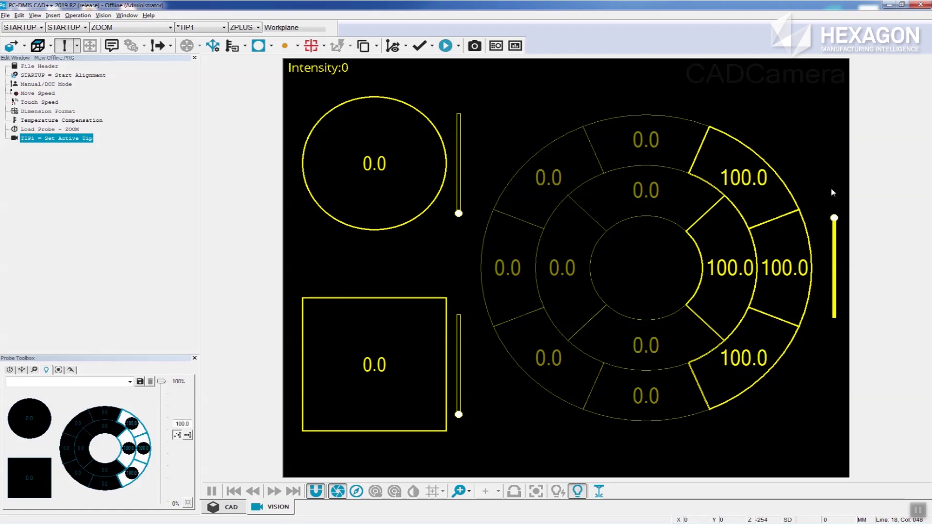
On the CAD model, create vision circles CIR1–CIR4 on the top, right, bottom and left holes.
{"action": "left_click", "coordinate": [223, 511]}
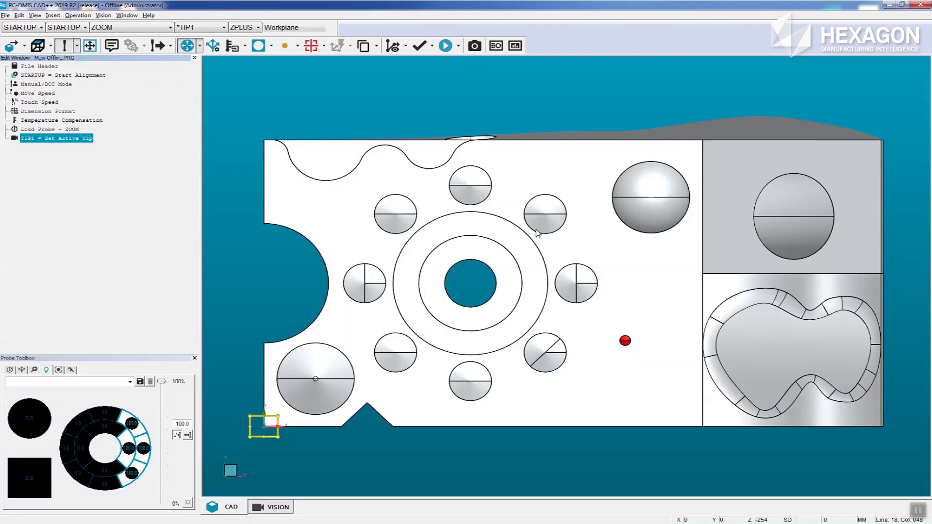
{"action": "left_click", "coordinate": [482, 171]}
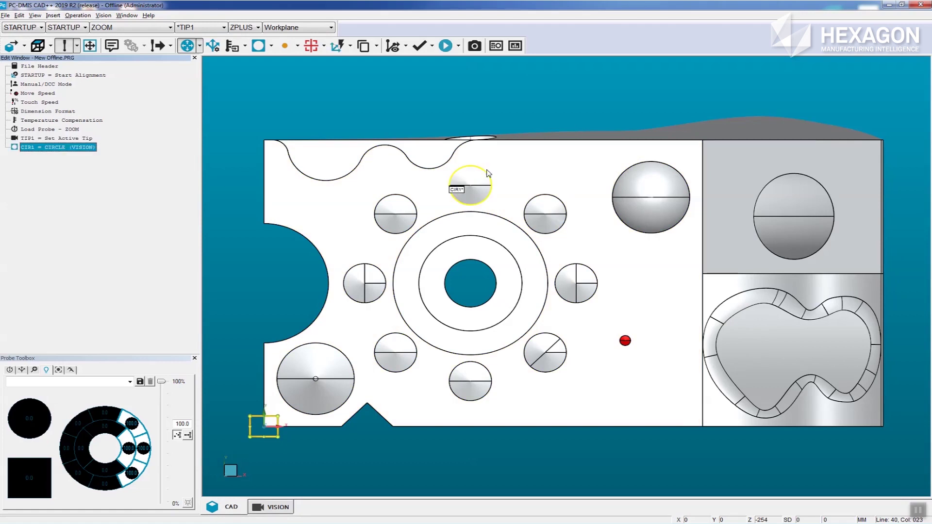
{"action": "left_click", "coordinate": [582, 269]}
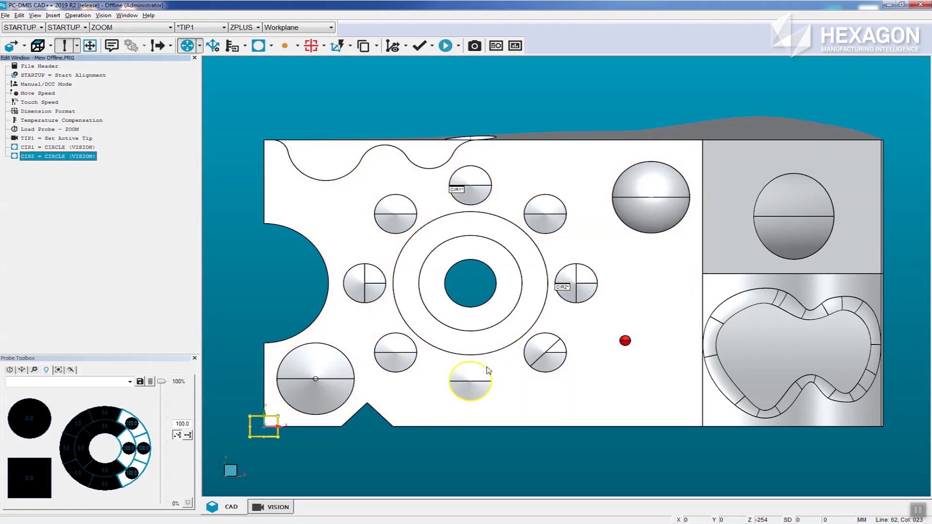
{"action": "left_click", "coordinate": [473, 376]}
{"action": "left_click", "coordinate": [382, 273]}
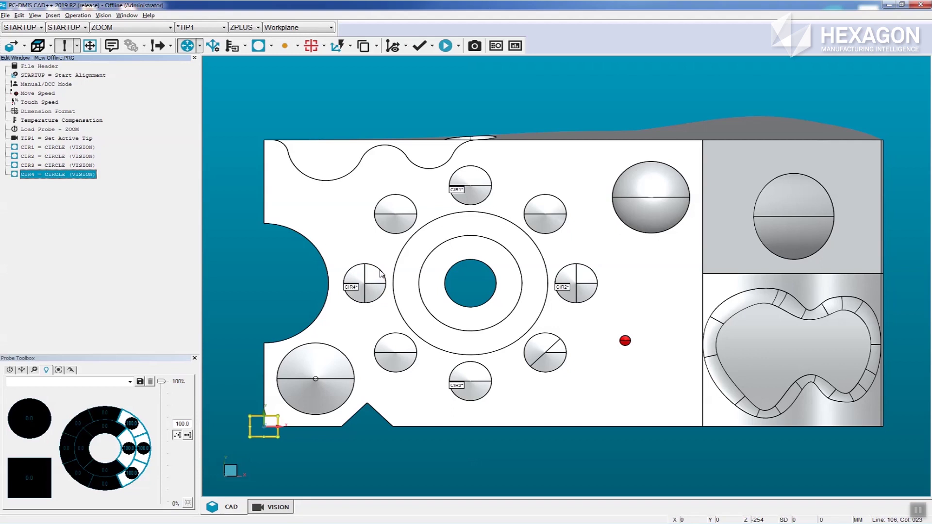
Accept CIR1's settings unchanged and save the routine.
{"action": "double_click", "coordinate": [81, 148]}
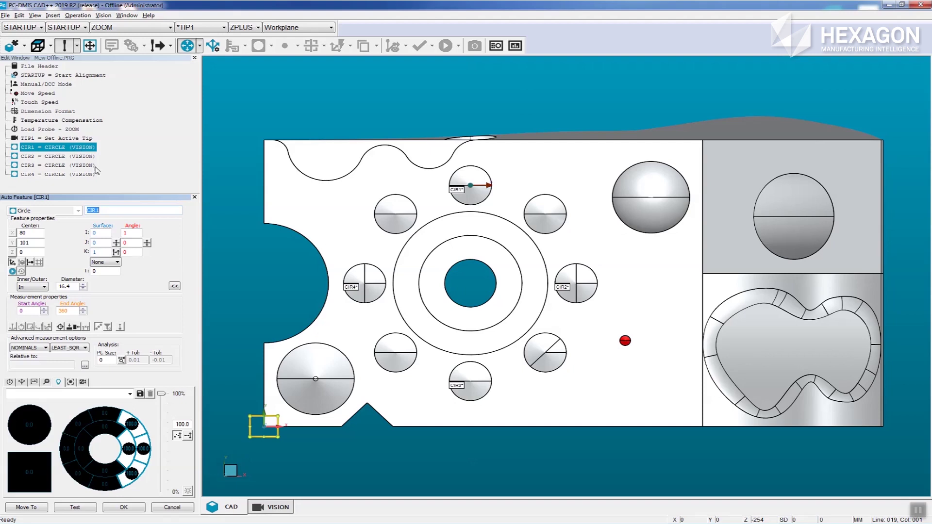
{"action": "left_click", "coordinate": [130, 507]}
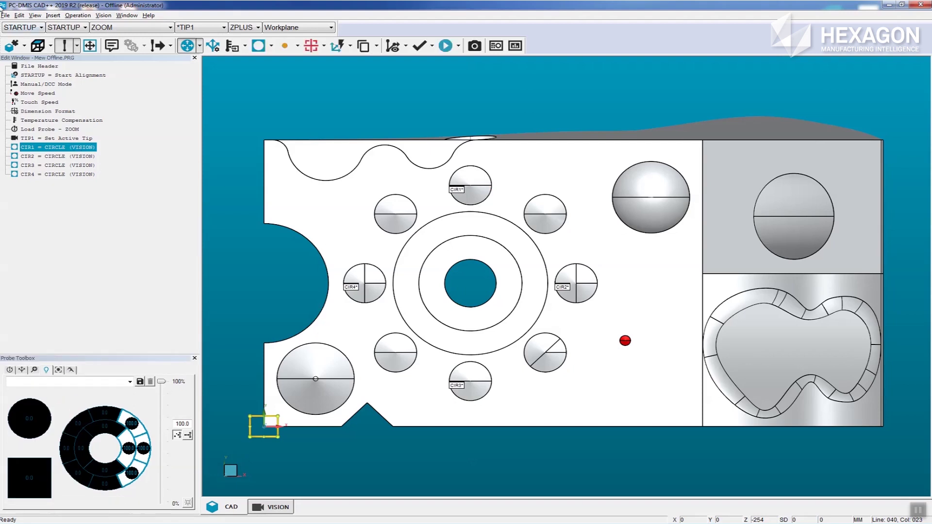
{"action": "left_click", "coordinate": [5, 15]}
{"action": "left_click", "coordinate": [23, 68]}
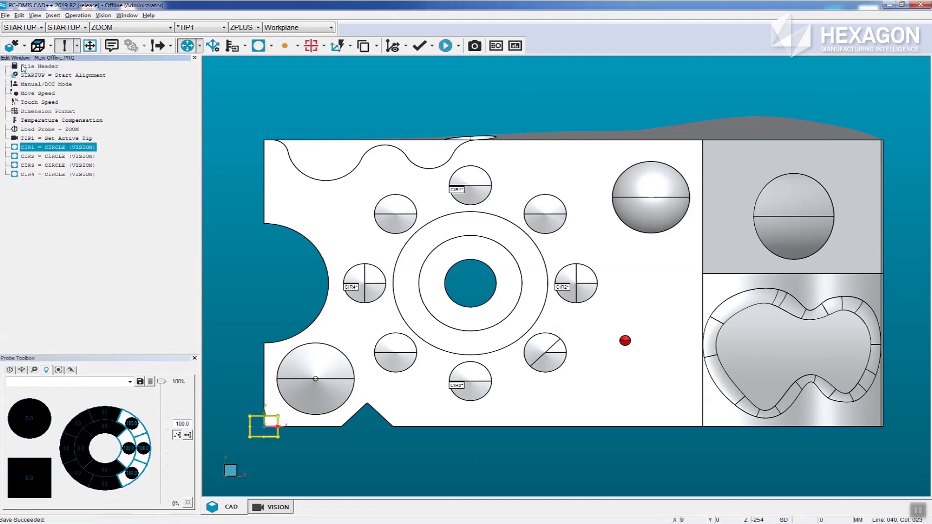
{"action": "left_click", "coordinate": [6, 15]}
Close the routine and review the Ring Light 3x4 140 Ø entry in Machine Interface Setup.
{"action": "left_click", "coordinate": [12, 43]}
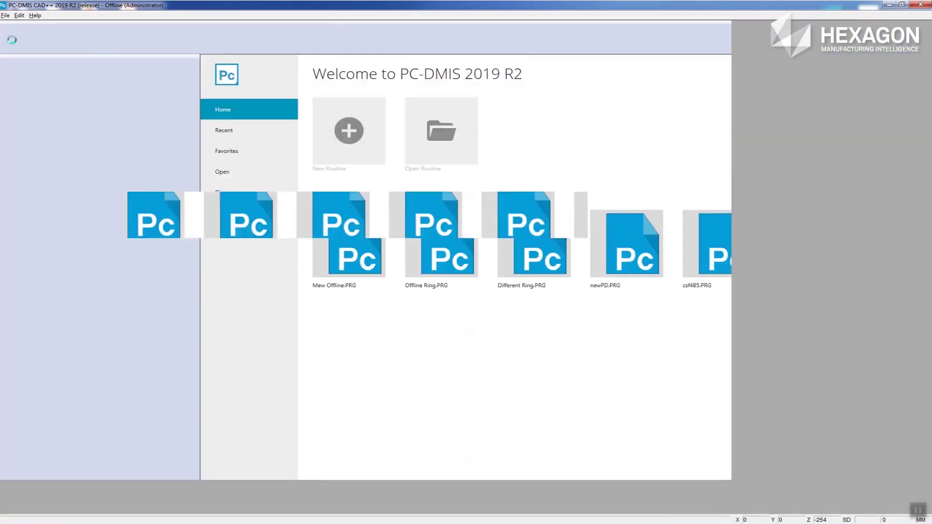
{"action": "left_click", "coordinate": [19, 15]}
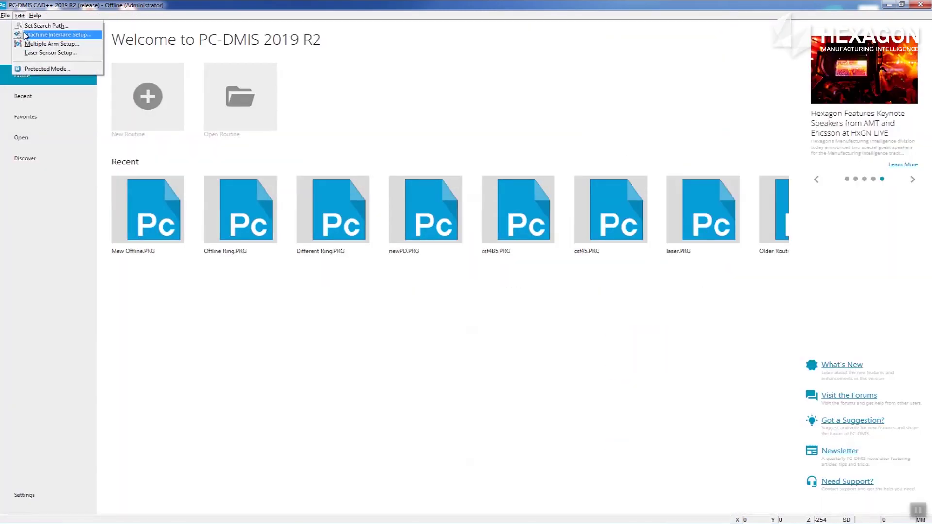
{"action": "left_click", "coordinate": [48, 35]}
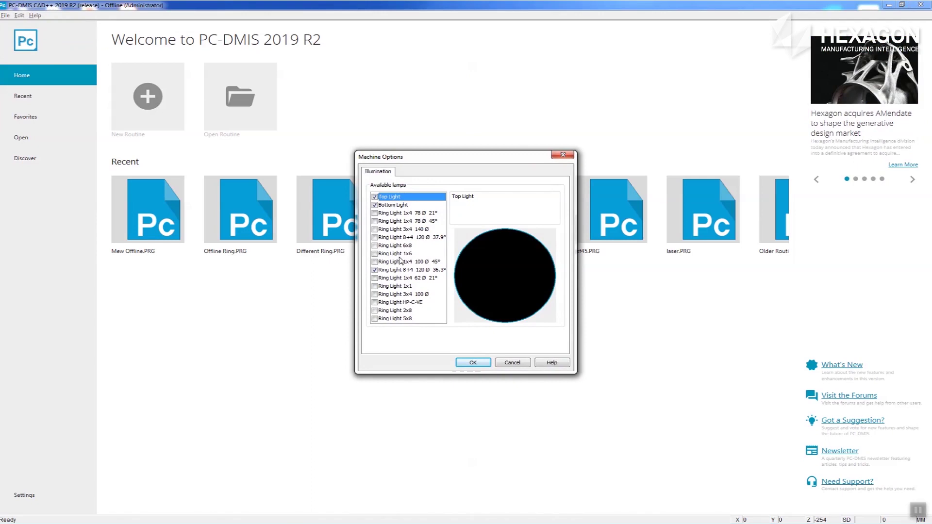
{"action": "left_click", "coordinate": [403, 229]}
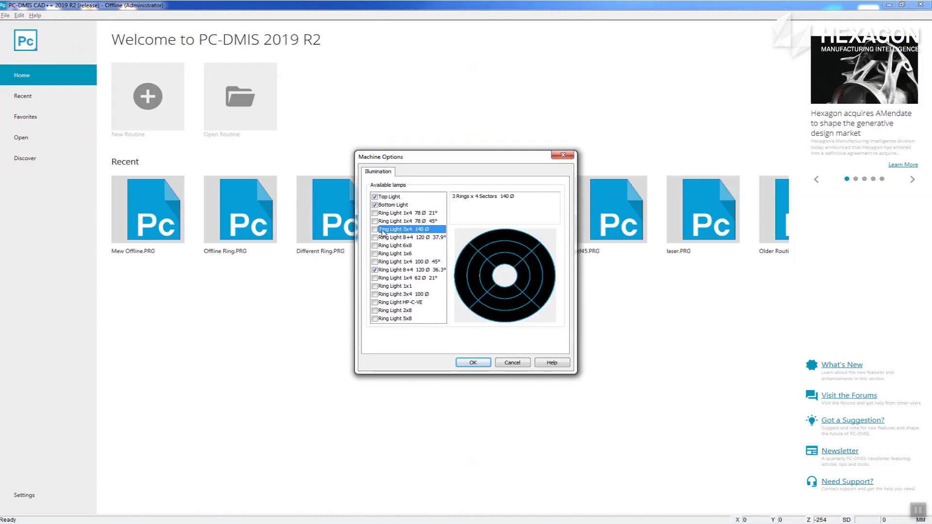
{"action": "left_click", "coordinate": [481, 363]}
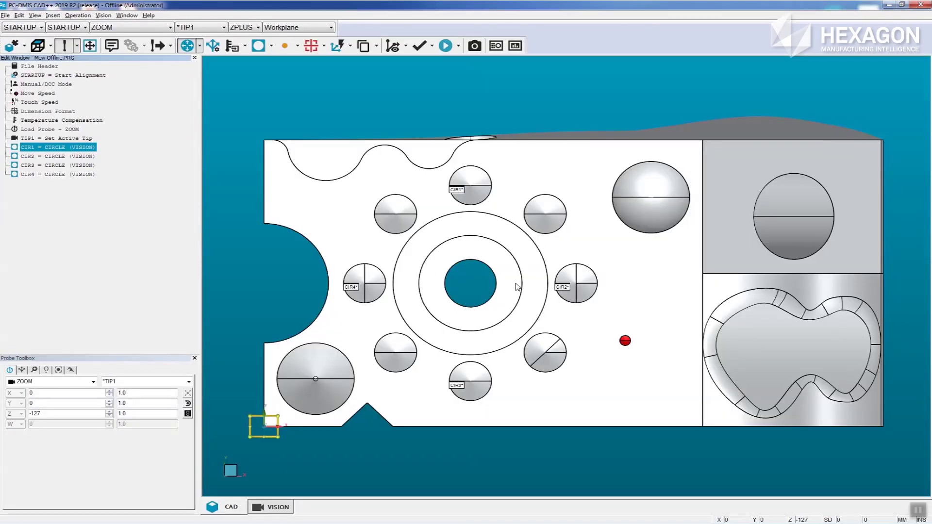
Open CIR1 and show its ring-light illumination overlay in the live camera view.
{"action": "double_click", "coordinate": [86, 148]}
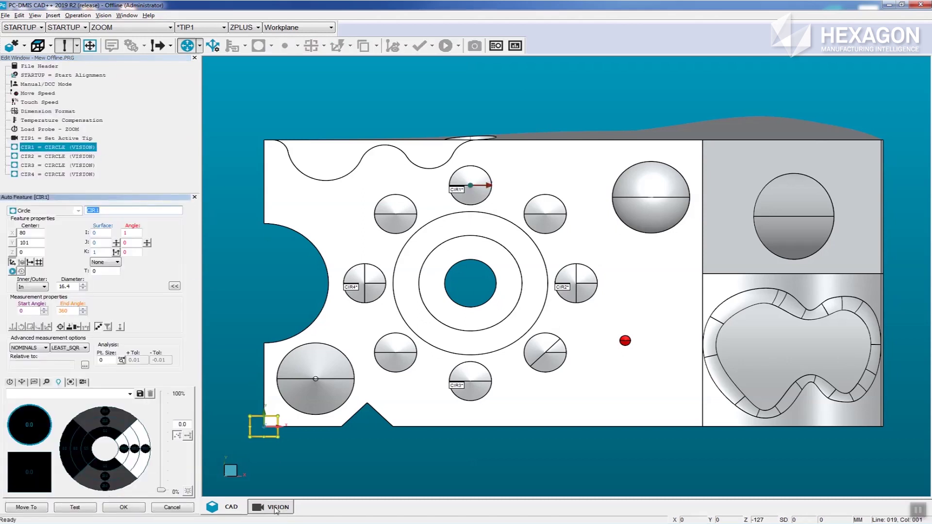
{"action": "left_click", "coordinate": [277, 507]}
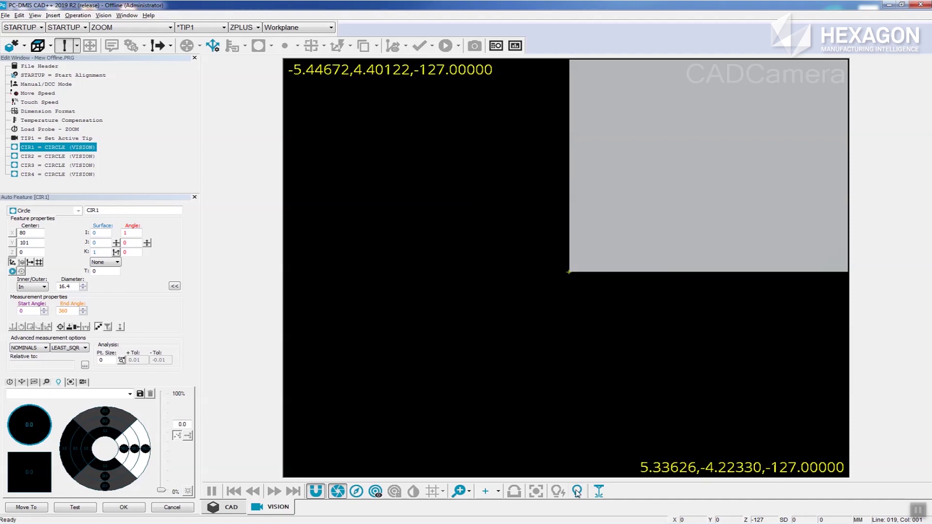
{"action": "left_click", "coordinate": [577, 492]}
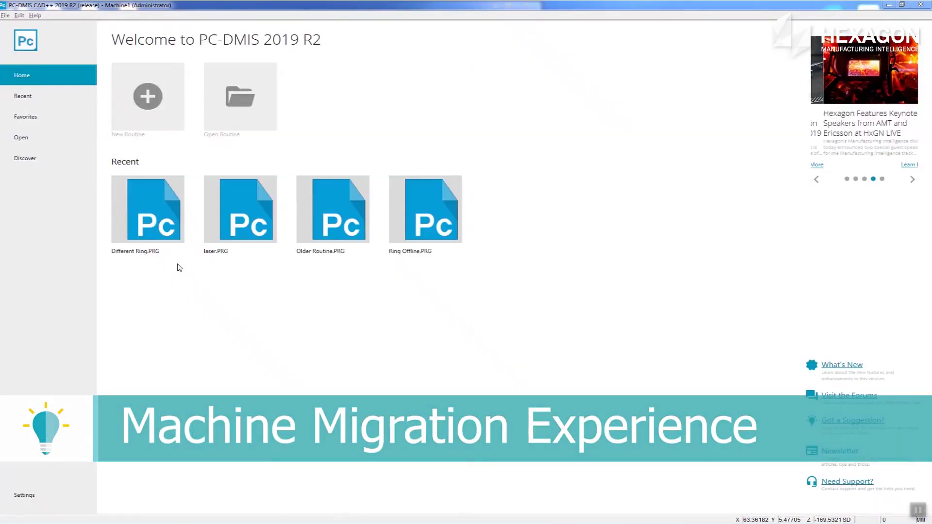
{"action": "mouse_move", "coordinate": [166, 229]}
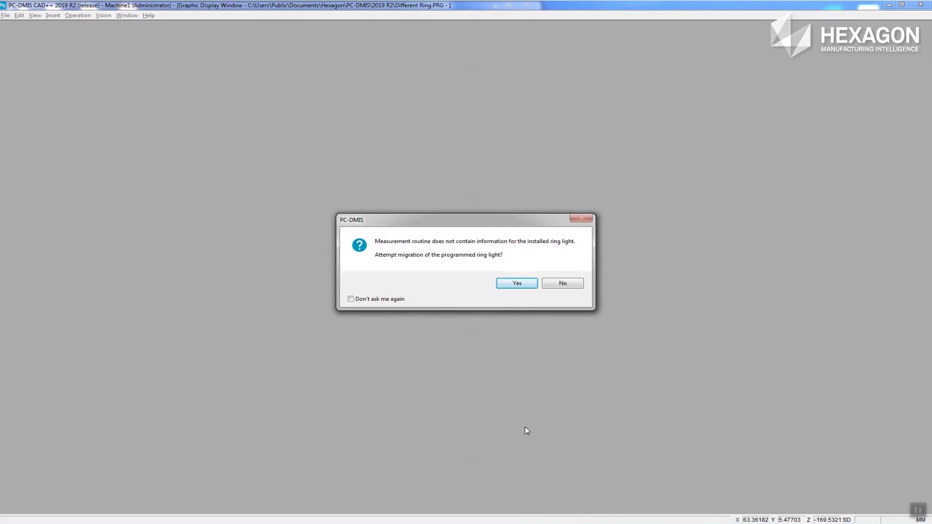
Decline ring-light migration for Different Ring, then check CIR1's illumination overlay in the live camera.
{"action": "left_click", "coordinate": [563, 284]}
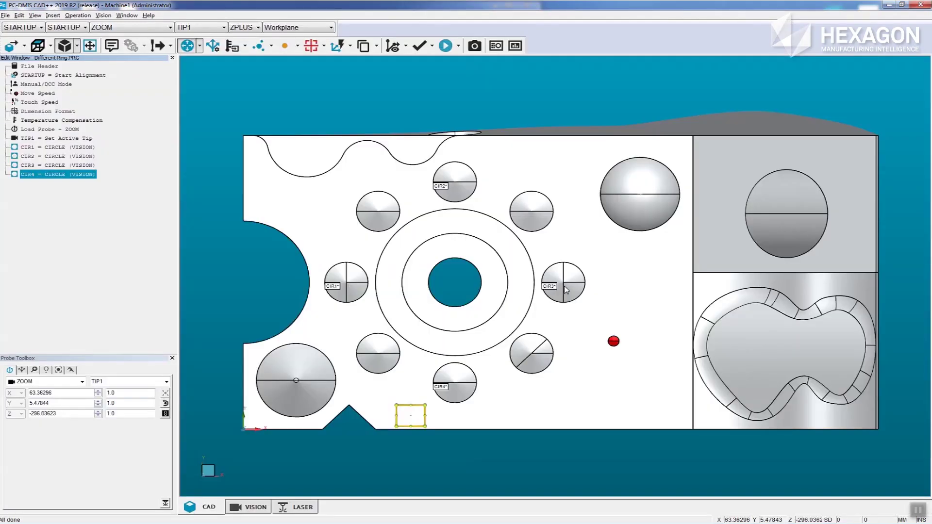
{"action": "left_click", "coordinate": [255, 507]}
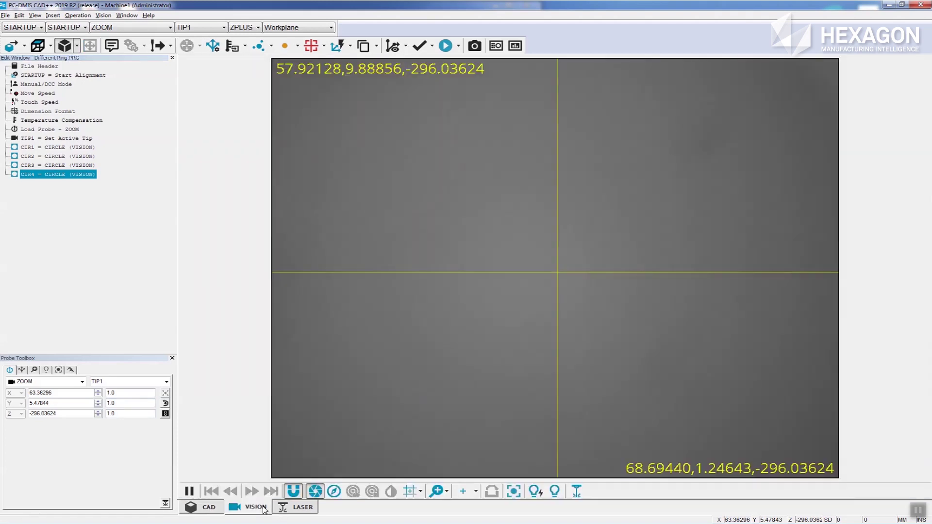
{"action": "left_click", "coordinate": [555, 491]}
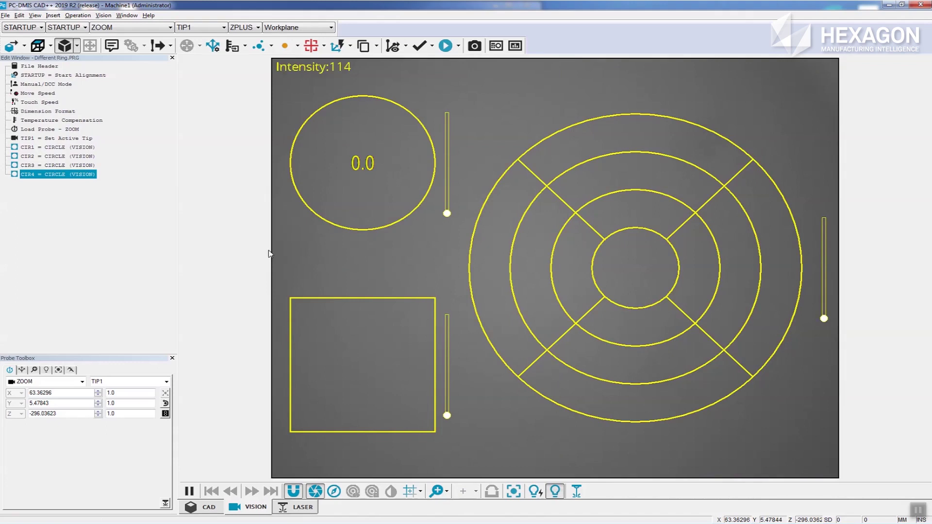
{"action": "left_click", "coordinate": [48, 148]}
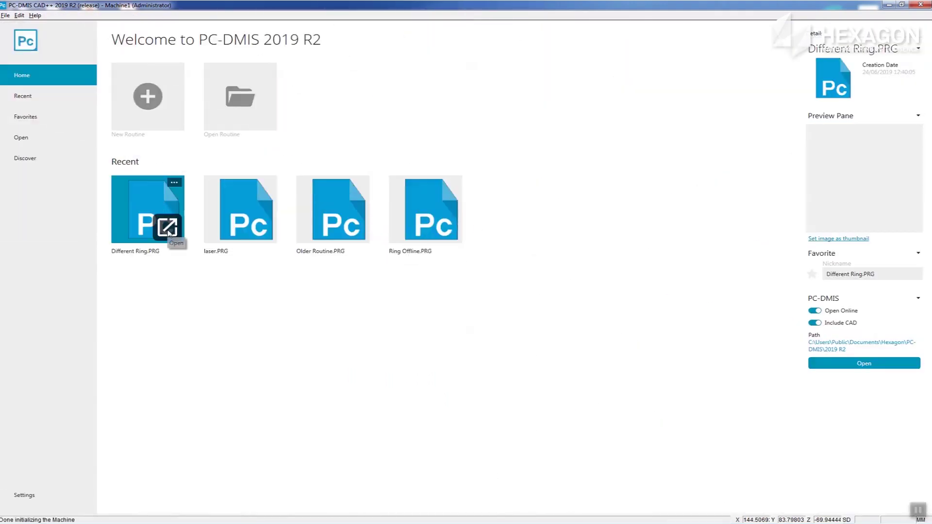
Reopen Different Ring, inspect CIR1's illumination overlay, then accept ring-light migration when reopening offline.
{"action": "left_click", "coordinate": [165, 228]}
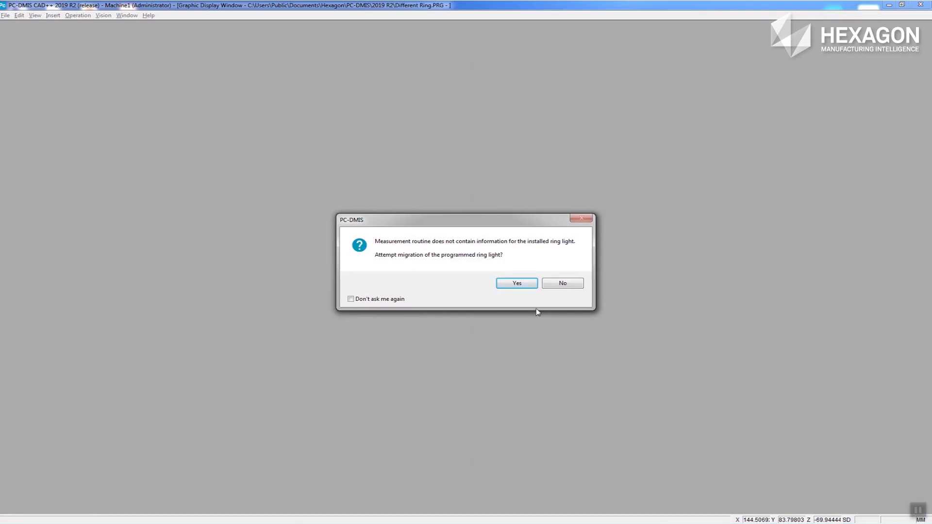
{"action": "key", "text": "Return"}
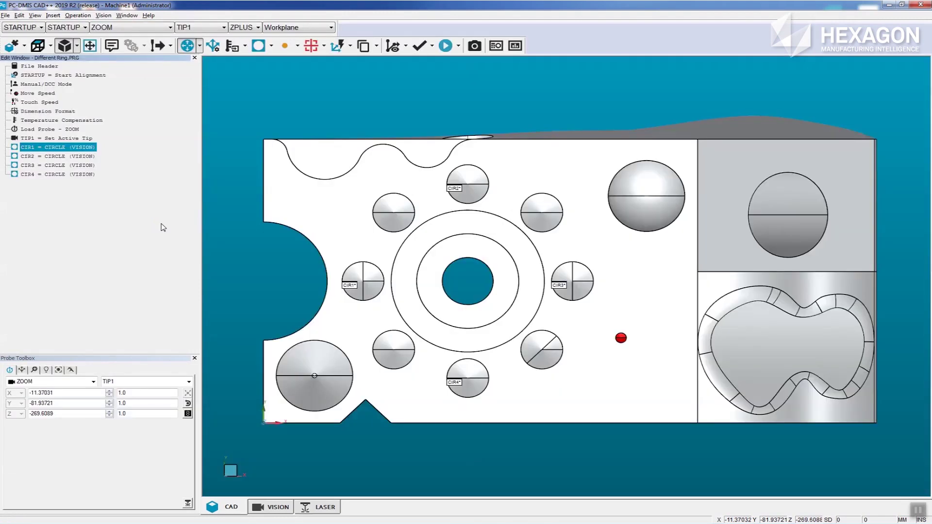
{"action": "left_click", "coordinate": [286, 507]}
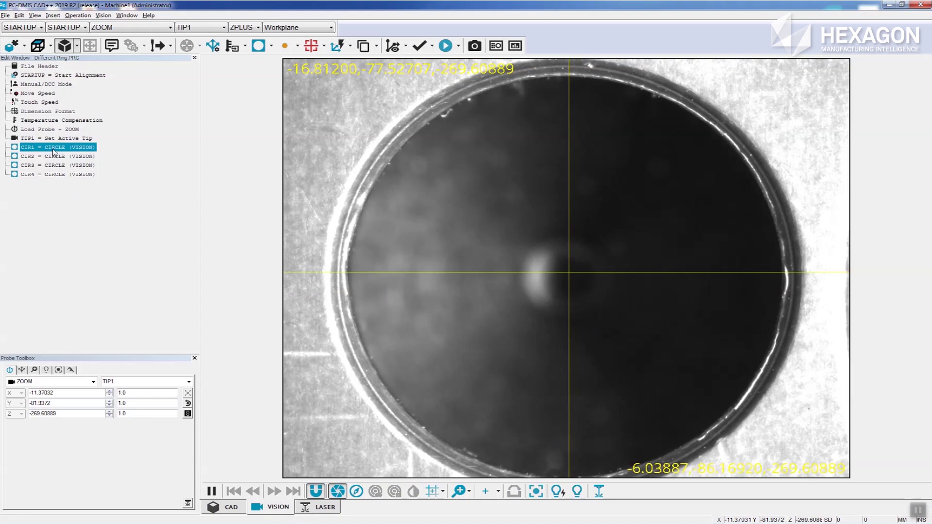
{"action": "double_click", "coordinate": [54, 148]}
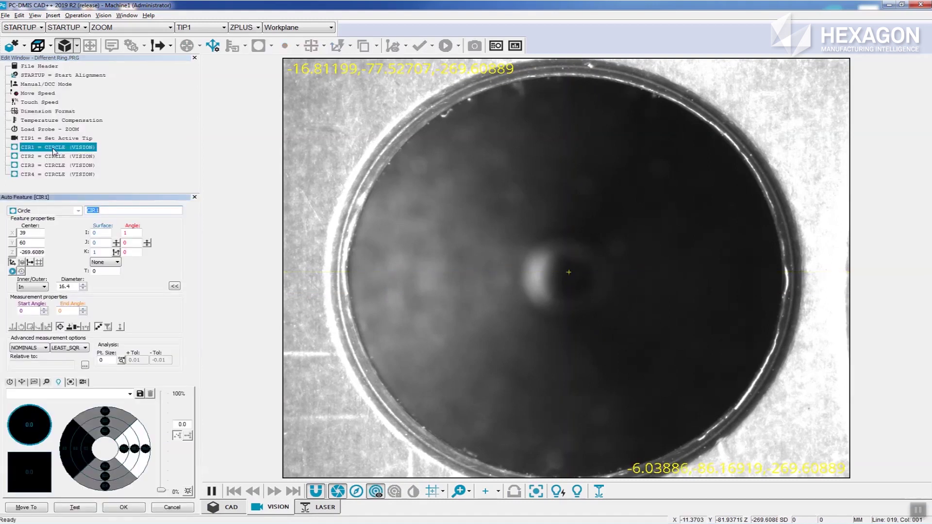
{"action": "left_click", "coordinate": [577, 491]}
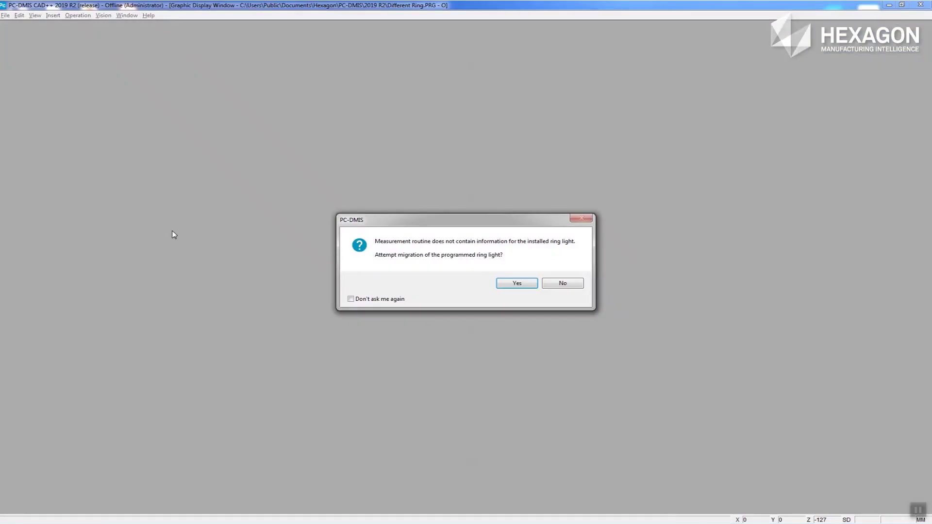
{"action": "left_click", "coordinate": [520, 285]}
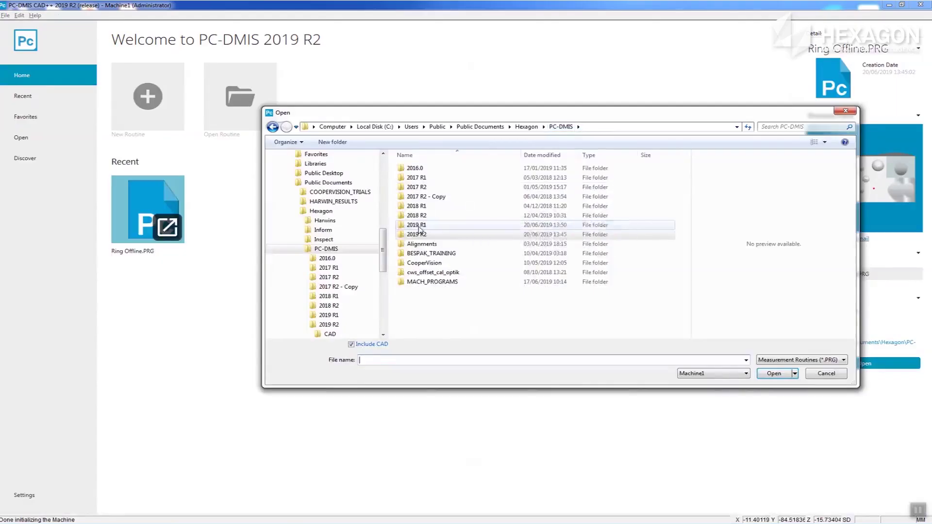
Open Older Routine.PRG from the 2019 R1 folder and accept migrating its programmed ring light.
{"action": "double_click", "coordinate": [423, 221]}
{"action": "scroll", "coordinate": [437, 269], "scroll_direction": "down", "scroll_amount": 10}
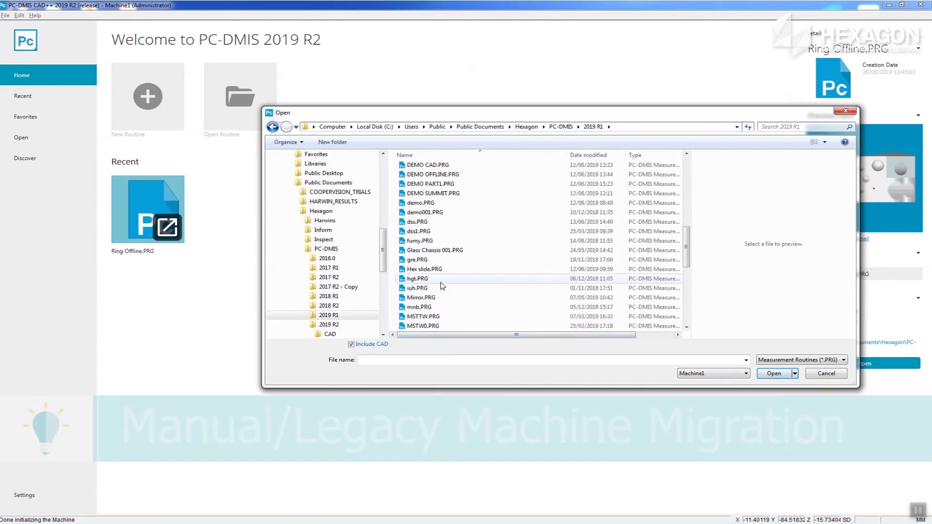
{"action": "double_click", "coordinate": [428, 221]}
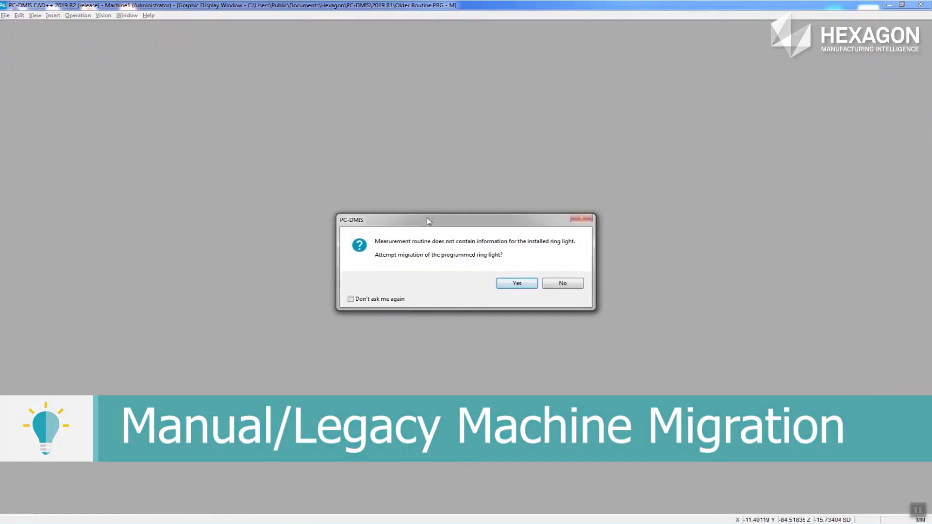
{"action": "left_click", "coordinate": [516, 284]}
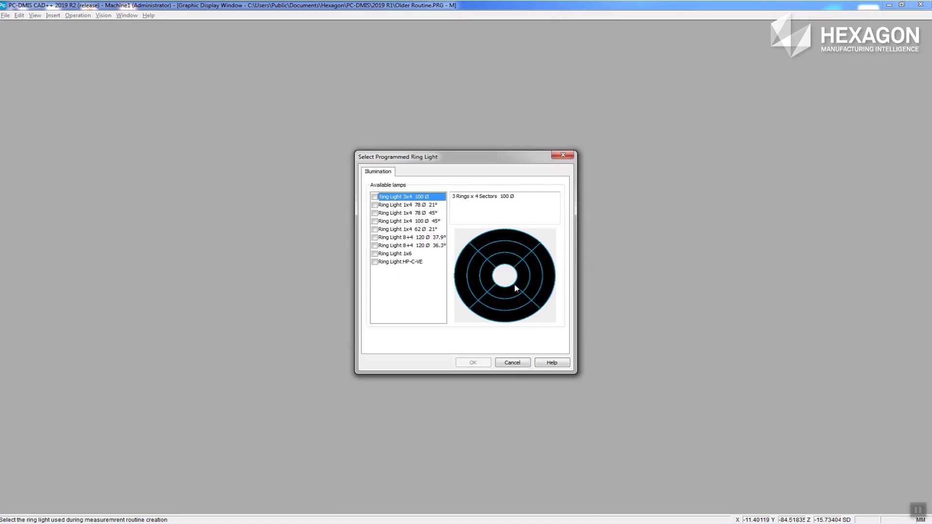